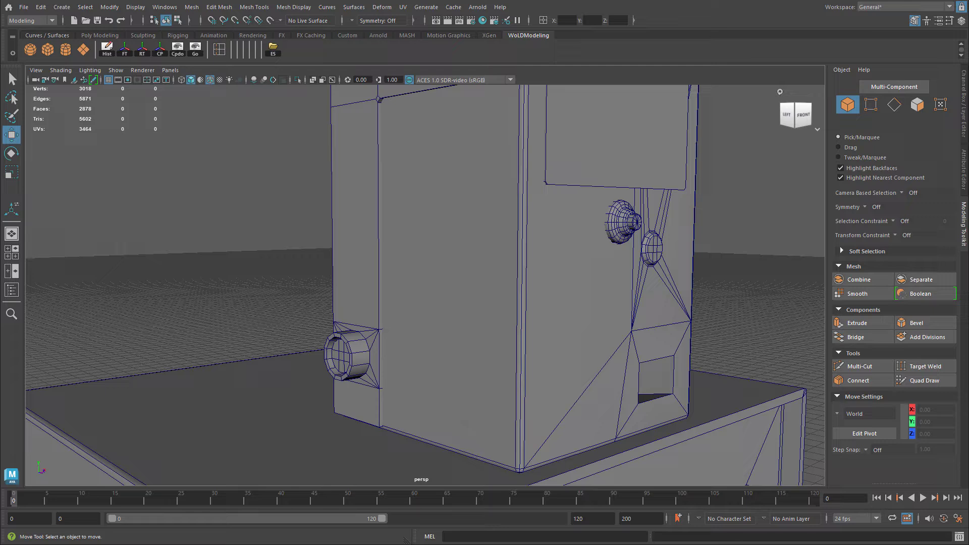
Step: Examine the round locks on the front and side of the finished upper box from several angles
left_click_drag(713, 233, 664, 224, "alt")
middle_click_drag(660, 249, 485, 284, "alt")
right_click_drag(485, 284, 609, 288, "alt")
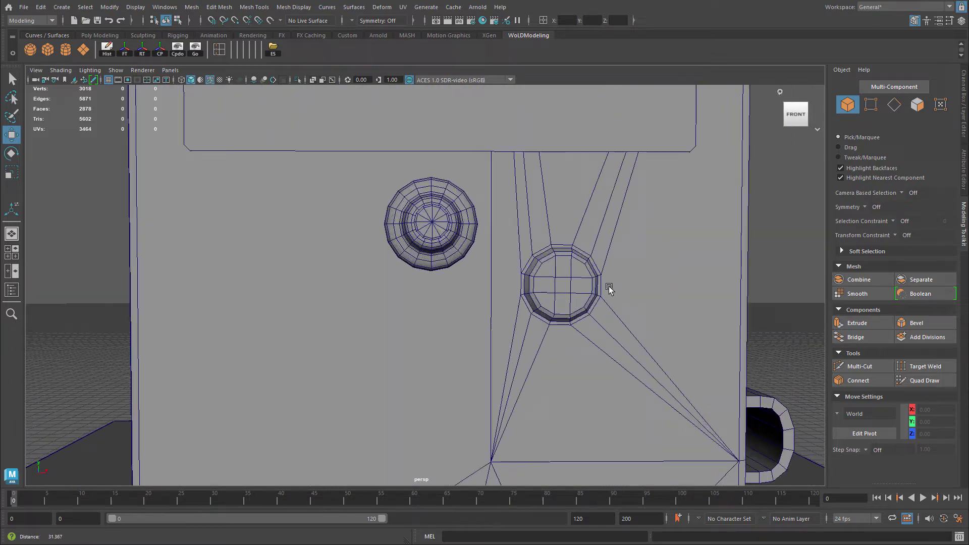
left_click_drag(610, 288, 658, 295, "alt")
scroll(658, 294, "up", 3)
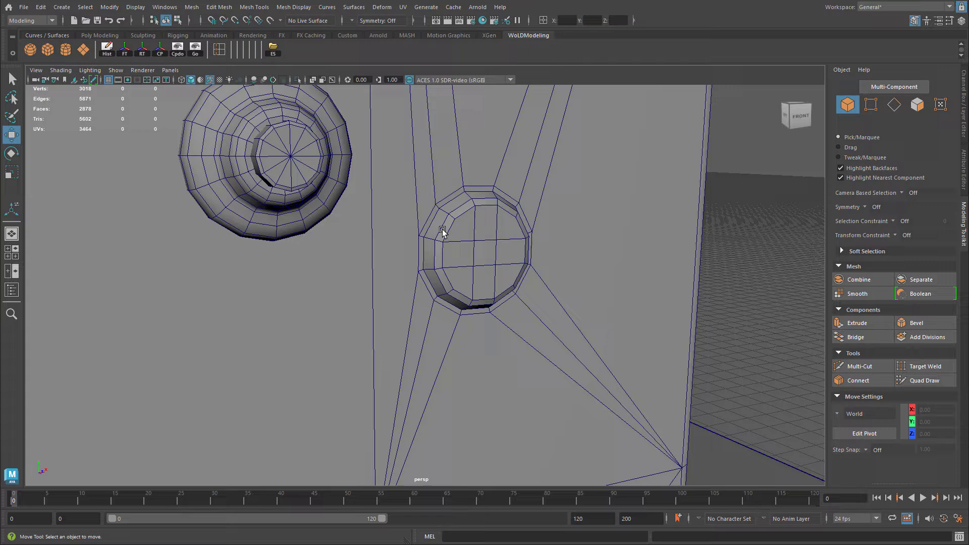
left_click(521, 228)
scroll(430, 242, "down", 3)
left_click_drag(305, 302, 322, 282, "alt")
Step: Switch to the newspaper box reference photo and examine the locks and round side cylinder on the blue box
key("alt+Tab")
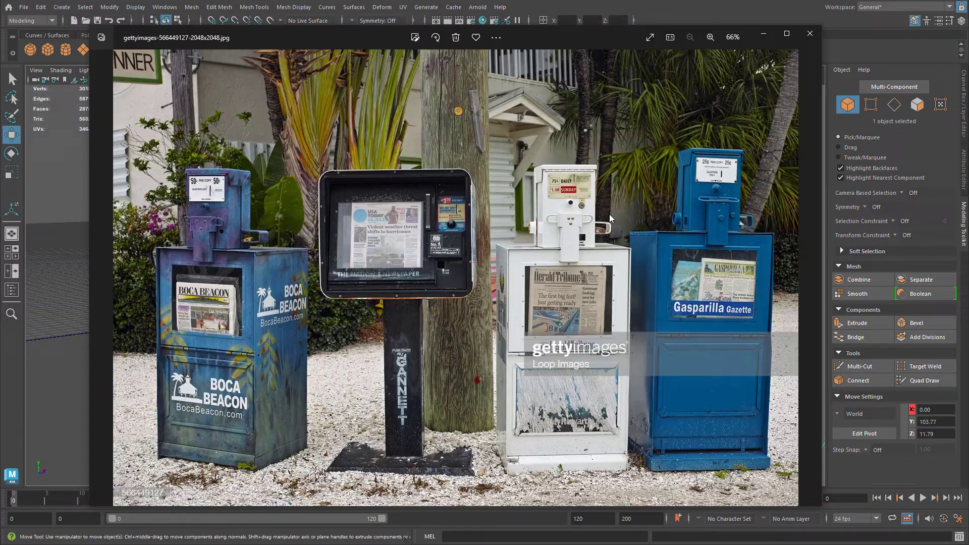
scroll(680, 204, "up", 6)
left_click_drag(746, 197, 578, 186)
scroll(578, 187, "up", 8)
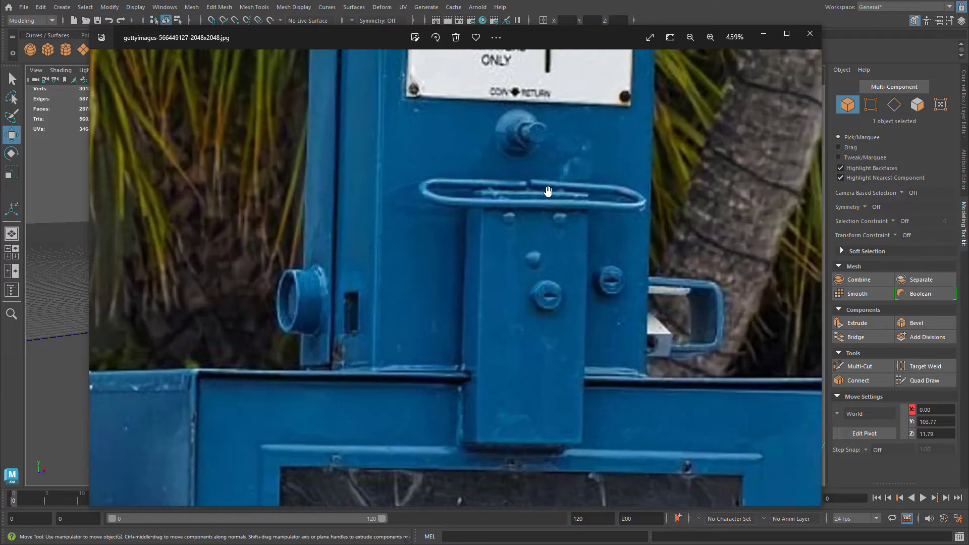
scroll(716, 280, "up", 2)
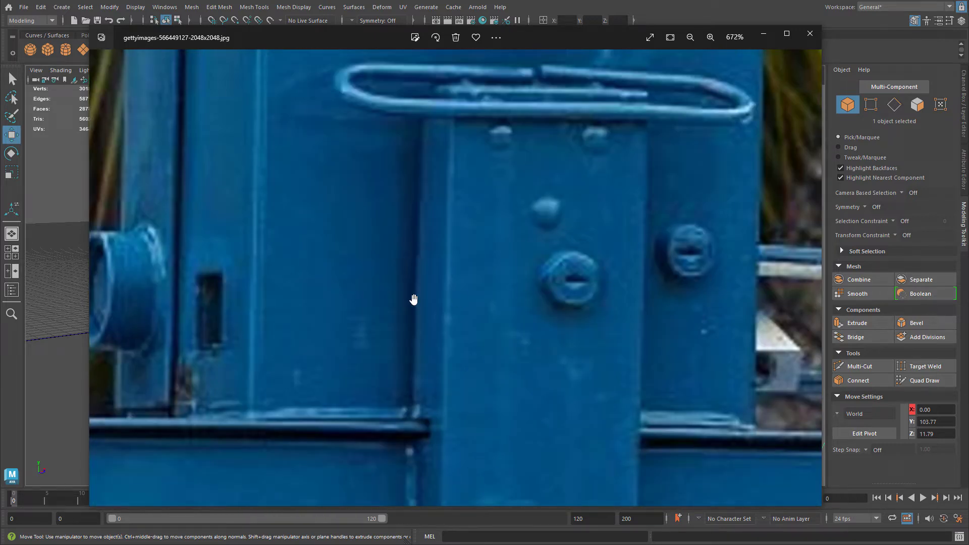
left_click_drag(410, 298, 539, 305)
left_click_drag(217, 280, 346, 277)
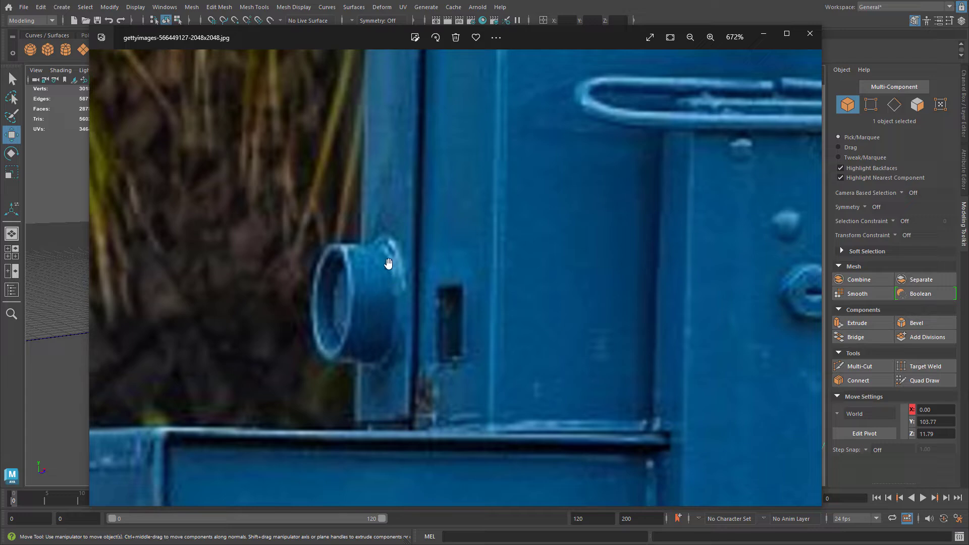
Step: Switch back to Maya and select the near-square face between the two lower edge lines on the open housing's outer side
key("alt+Tab")
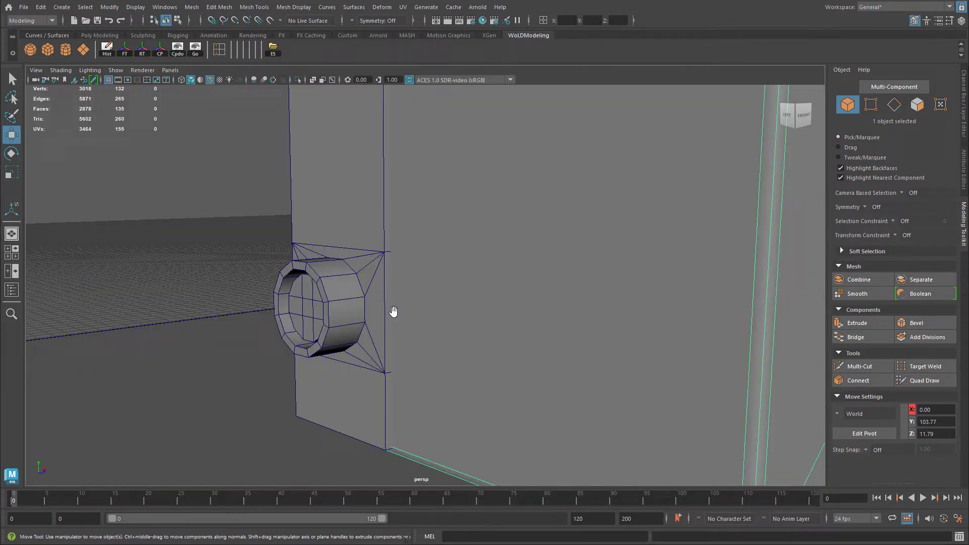
right_click_drag(422, 294, 318, 289, "alt")
middle_click_drag(318, 289, 456, 273, "alt")
right_click_drag(456, 273, 334, 286, "alt")
middle_click_drag(334, 286, 476, 298, "alt")
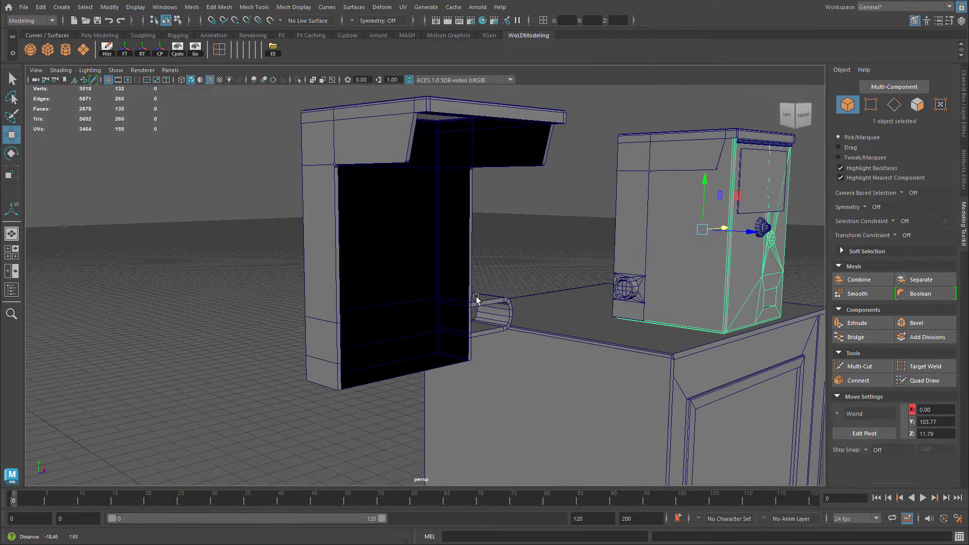
left_click(476, 299)
scroll(331, 248, "up", 5)
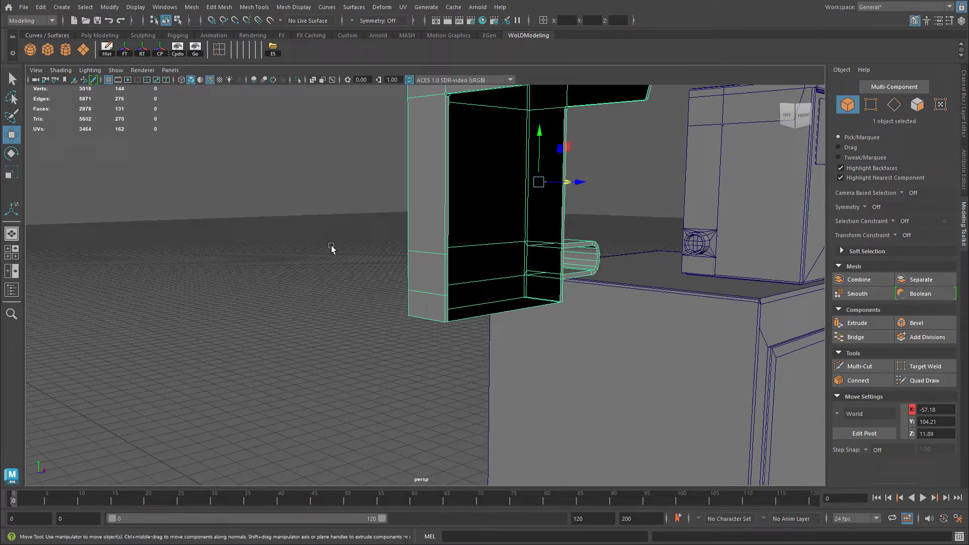
scroll(411, 199, "up", 4)
scroll(420, 269, "up", 1)
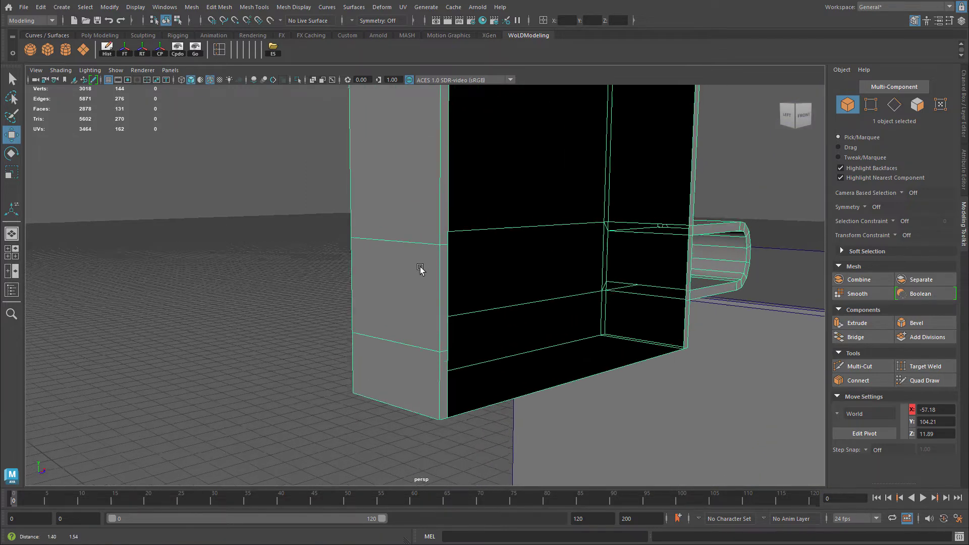
right_click_drag(420, 269, 440, 268, "alt")
middle_click_drag(439, 268, 485, 253, "alt")
right_click_drag(485, 253, 482, 253, "alt")
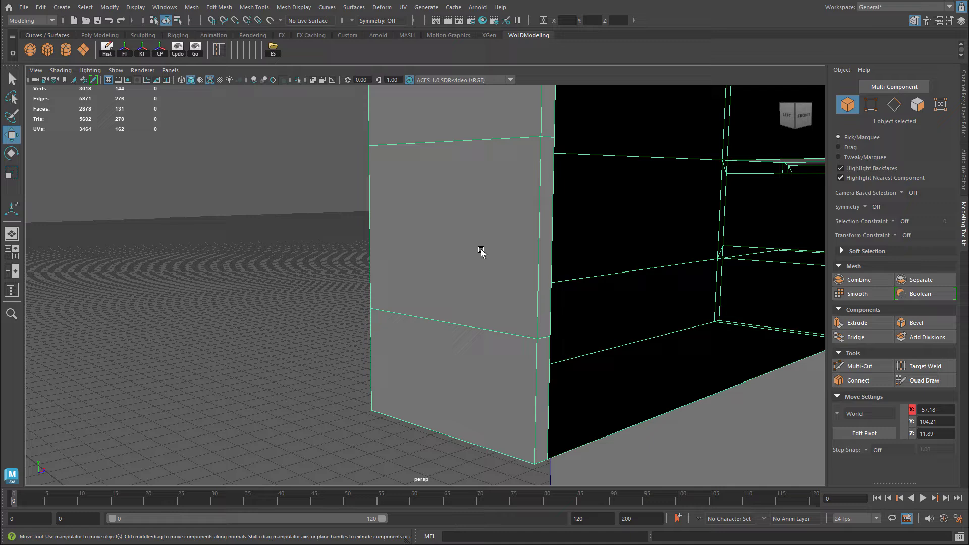
right_click_drag(448, 212, 452, 242)
left_click(510, 295)
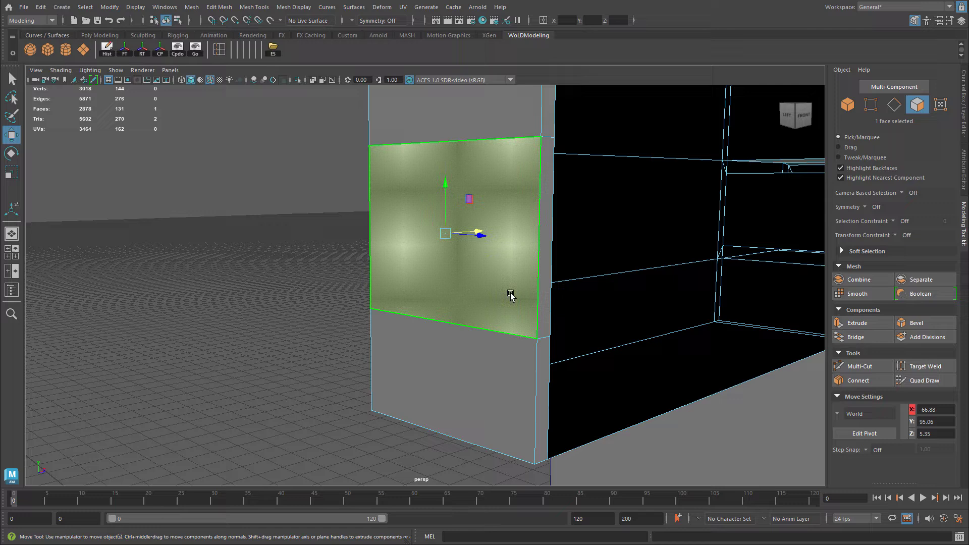
Step: Try to circularize the selected side face directly, and undo it
left_click(219, 6)
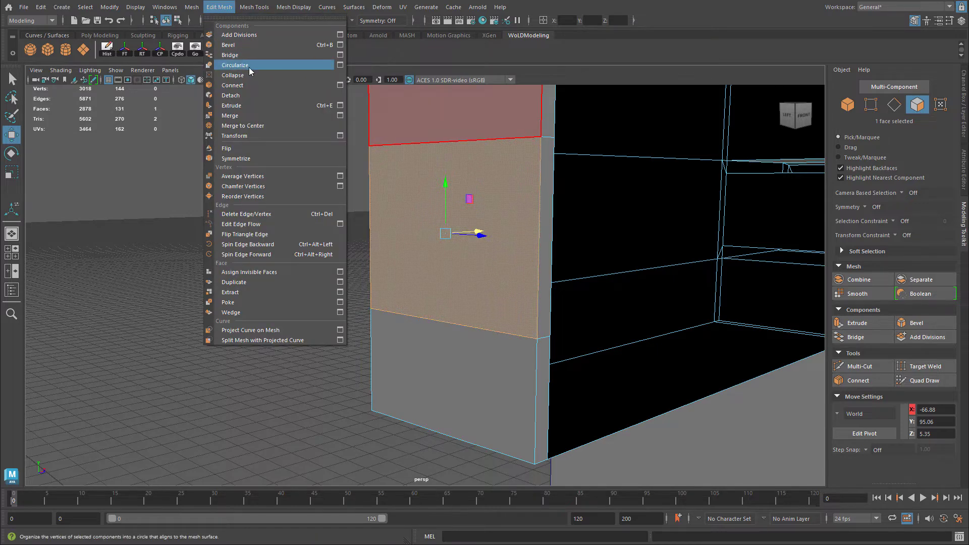
left_click(250, 68)
left_click_drag(422, 282, 396, 267, "alt")
key("f")
scroll(498, 282, "down", 3)
key("ctrl+z")
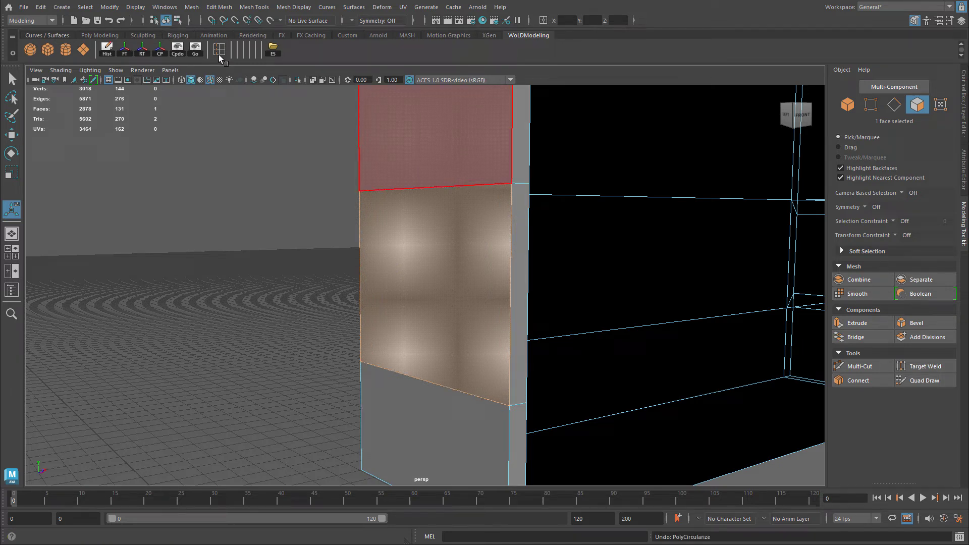
Step: Extrude the housing's side face inward on its own plane with an offset of 0.7
left_click(467, 274)
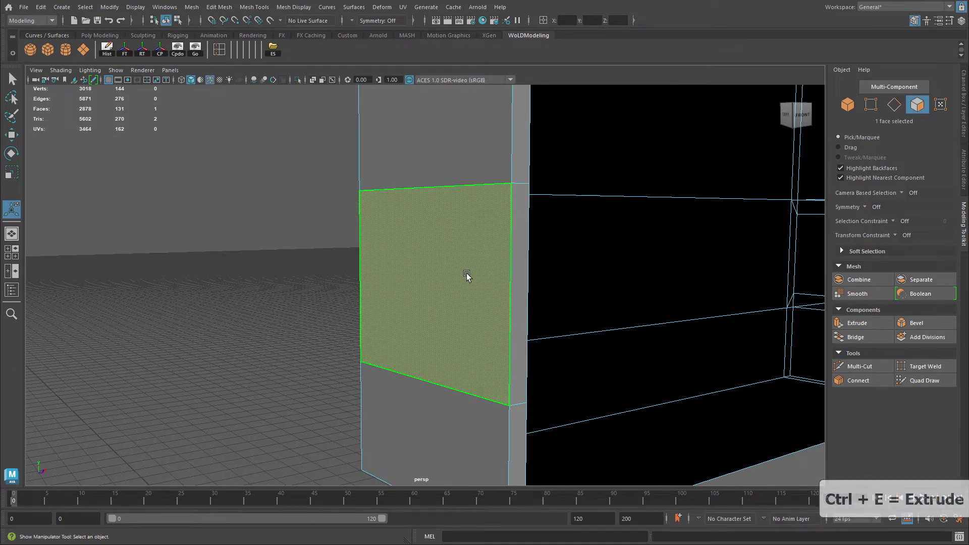
key("ctrl+e")
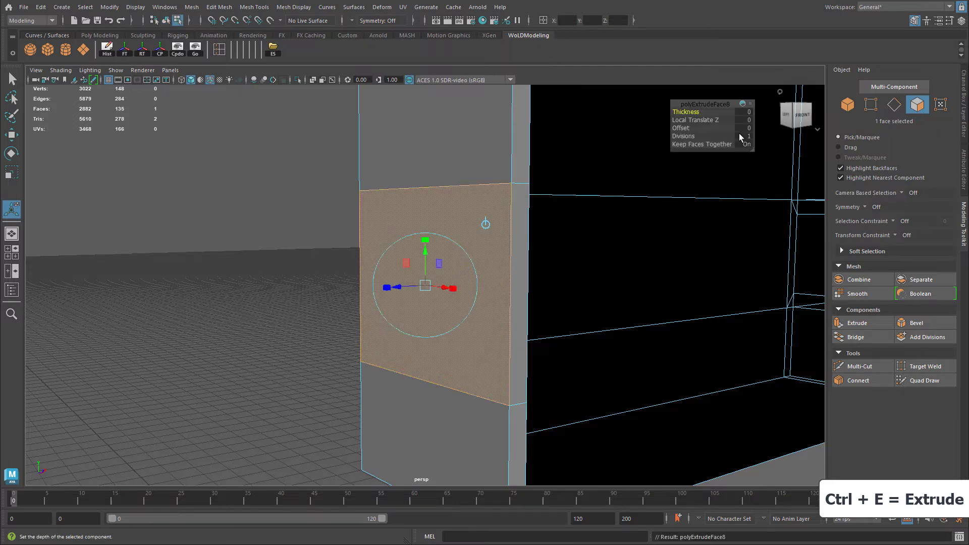
left_click_drag(681, 128, 687, 128)
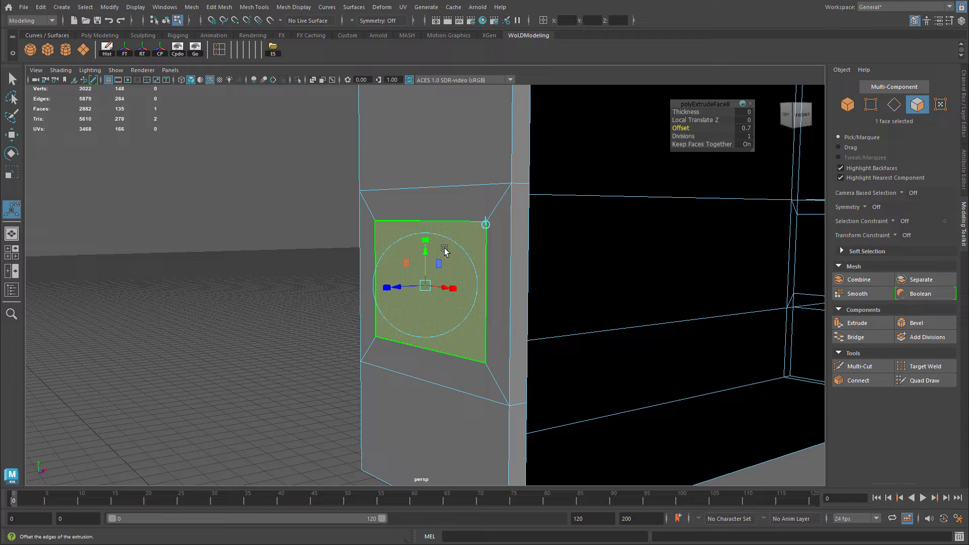
Step: Circularize the inset side face with 2 added divisions
left_click(218, 8)
left_click(237, 66)
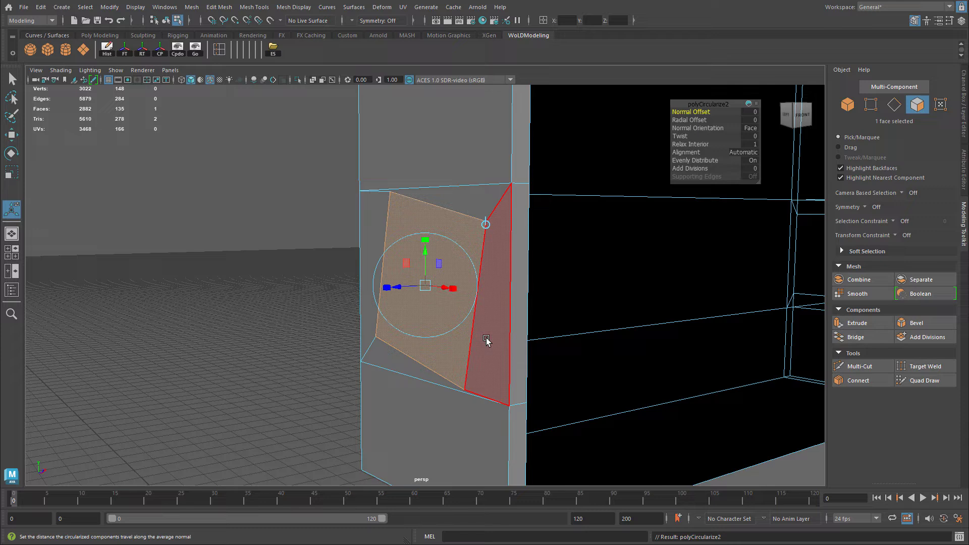
left_click(692, 168)
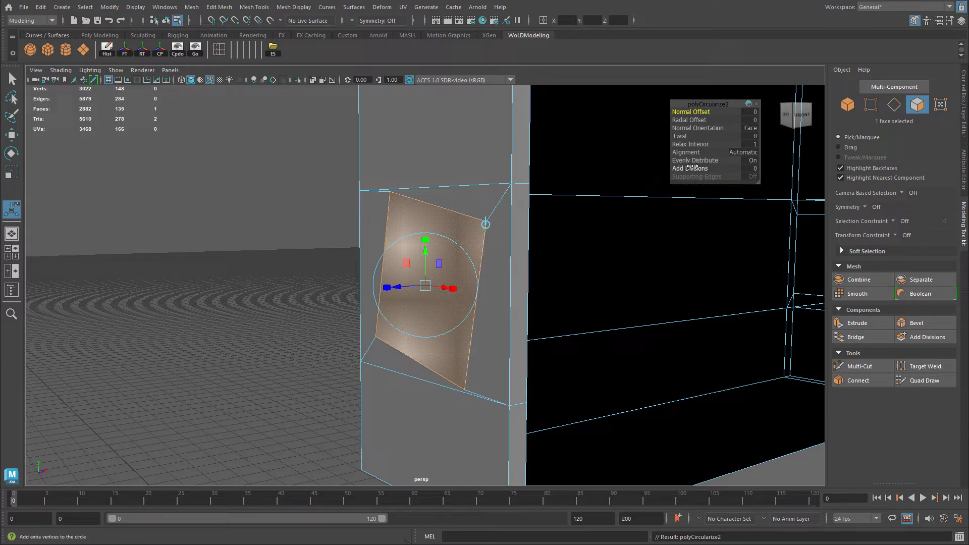
middle_click_drag(693, 167, 702, 167)
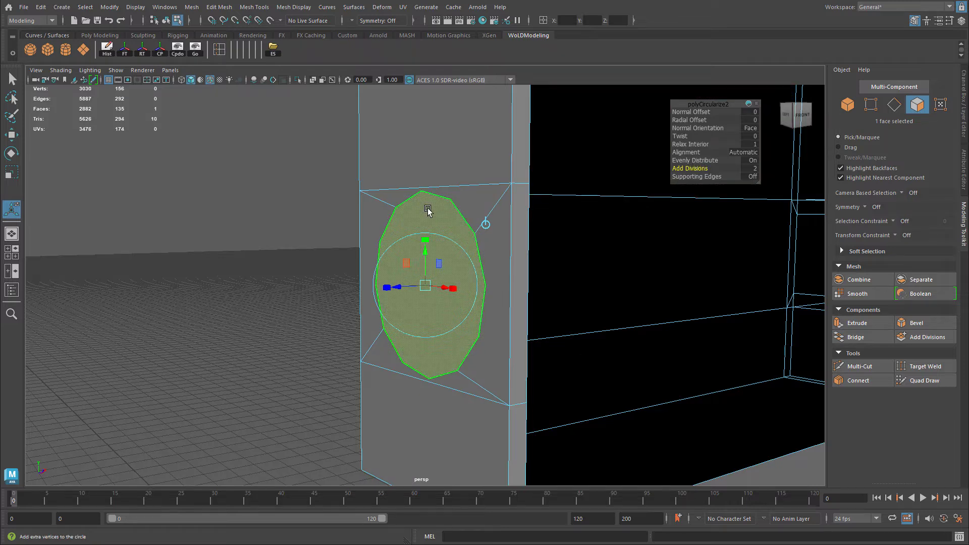
Step: Shrink and align the circular face with a radial offset of -0.3 and a twist of 6.7
left_click_drag(398, 302, 491, 294, "alt")
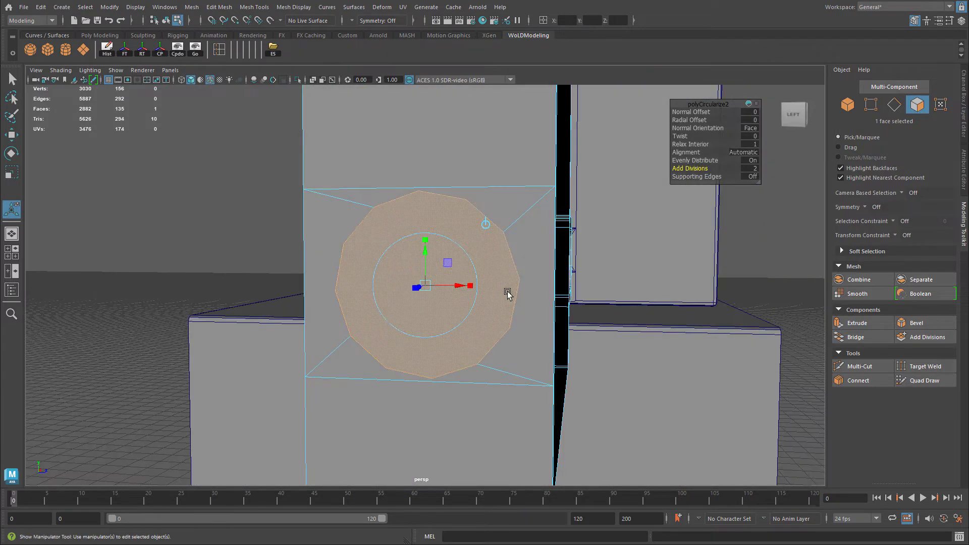
middle_click_drag(692, 119, 717, 136)
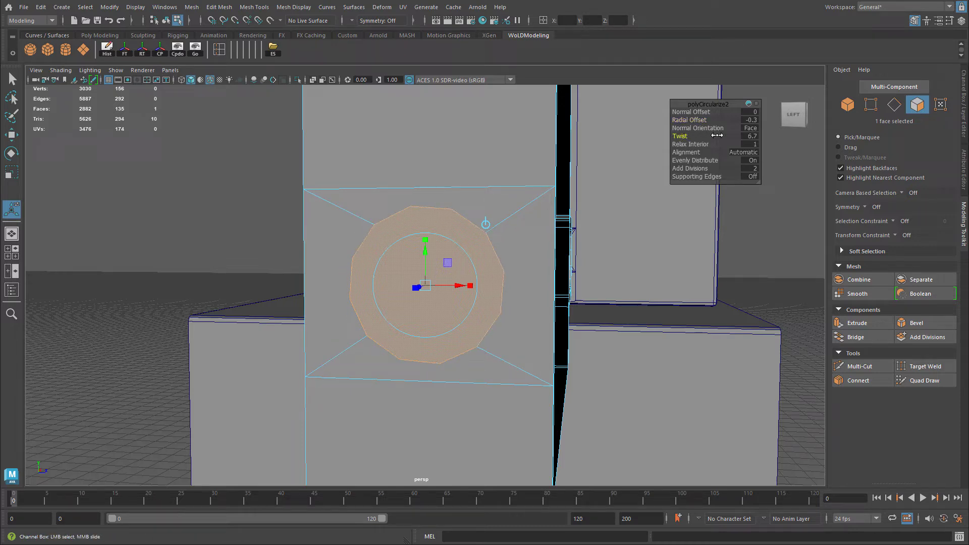
left_click_drag(572, 258, 493, 248, "alt")
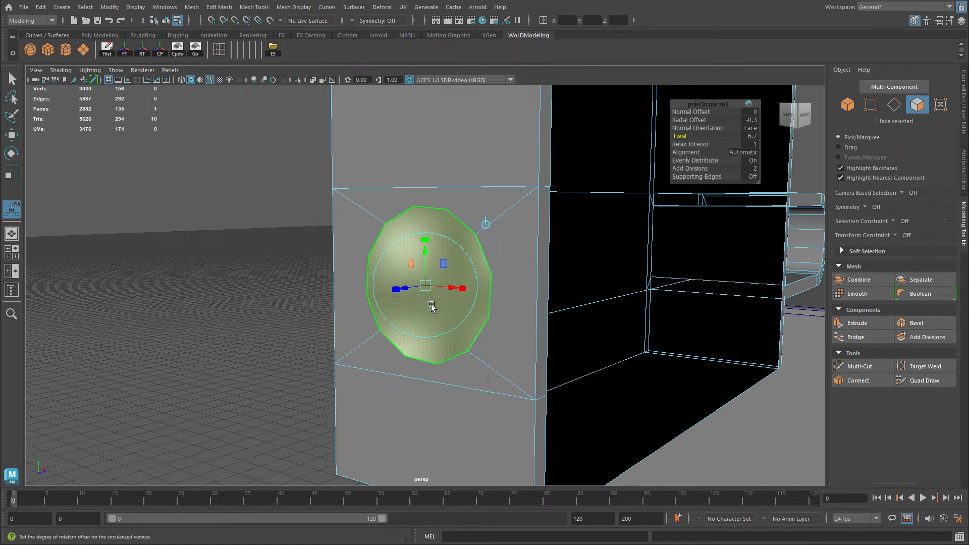
key("w")
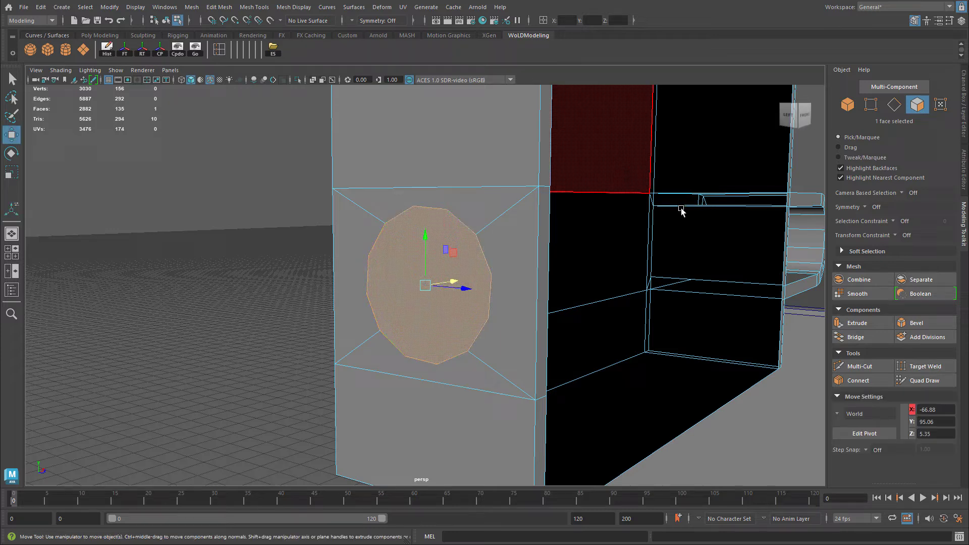
Step: Extrude the circular face outward with a thickness of 1.6 to form a cylinder, and return to object selection
left_click_drag(472, 247, 461, 258, "alt")
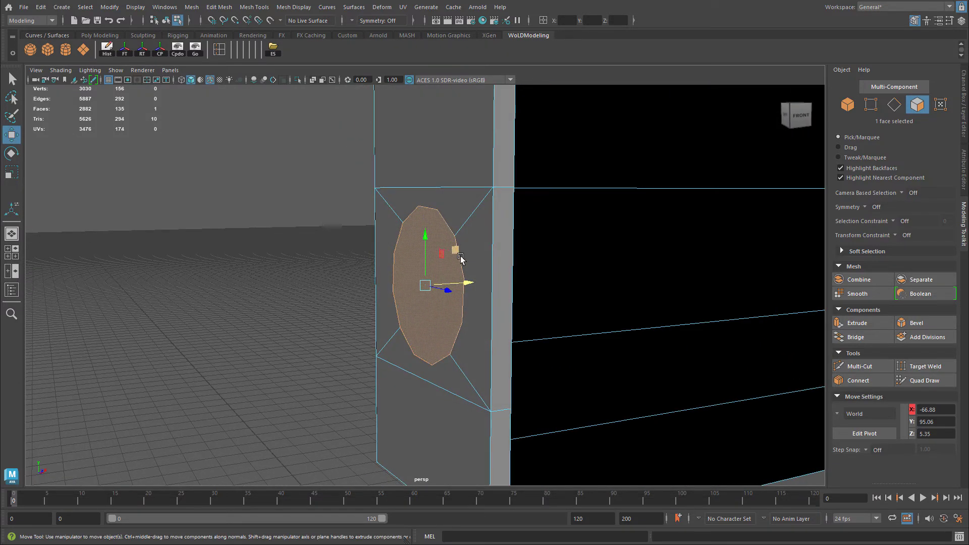
key("ctrl+e")
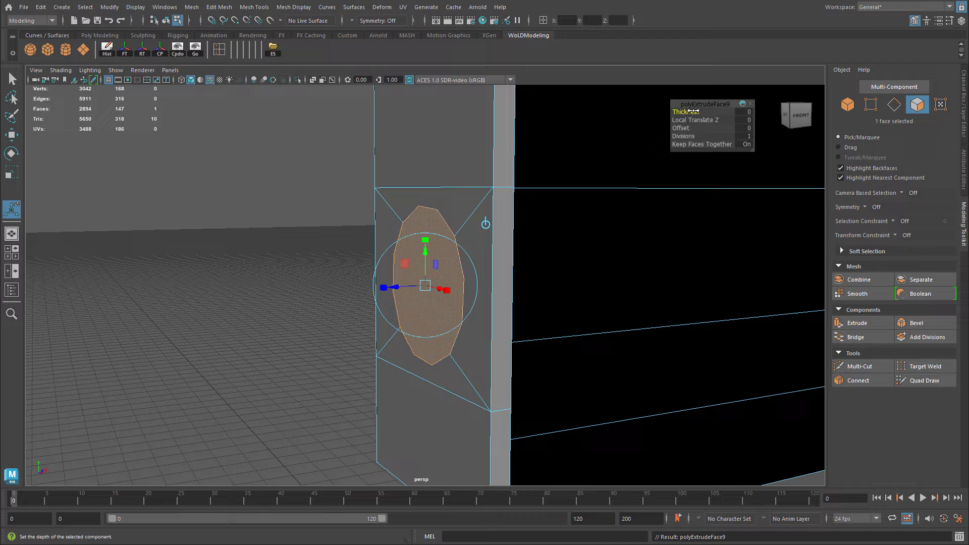
left_click_drag(694, 111, 702, 112)
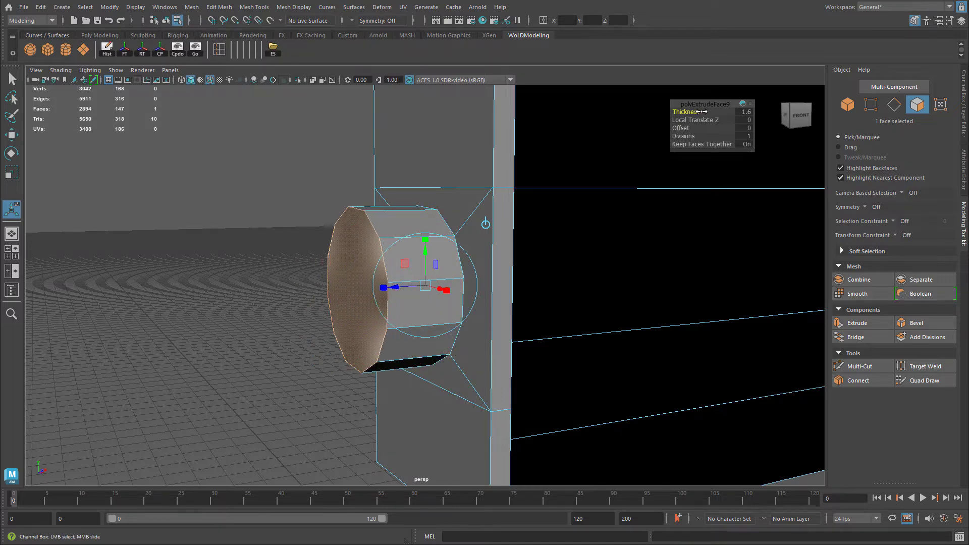
mouse_move(426, 251)
left_mouse_down("alt")
mouse_move(614, 242)
mouse_move(440, 247)
left_mouse_up("alt")
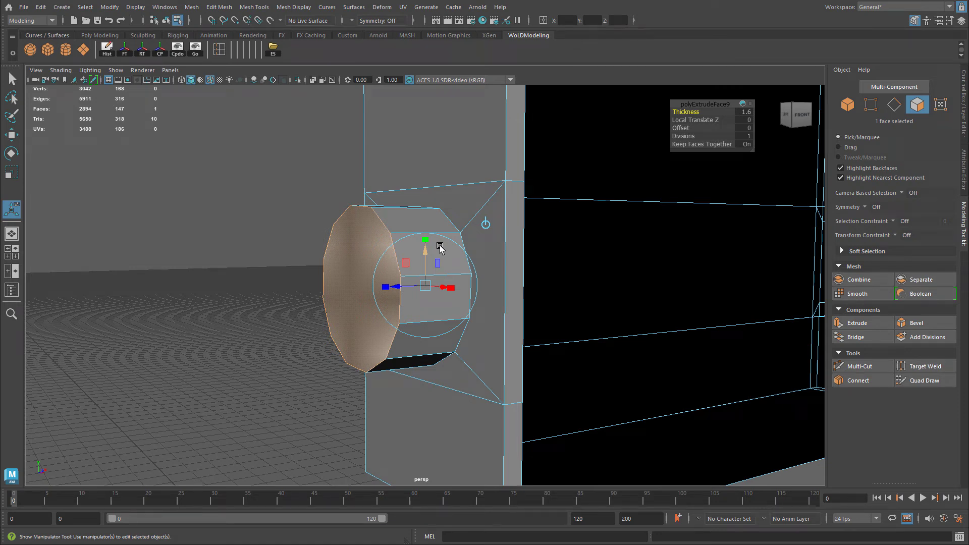
key("w")
left_click_drag(440, 246, 393, 252, "alt")
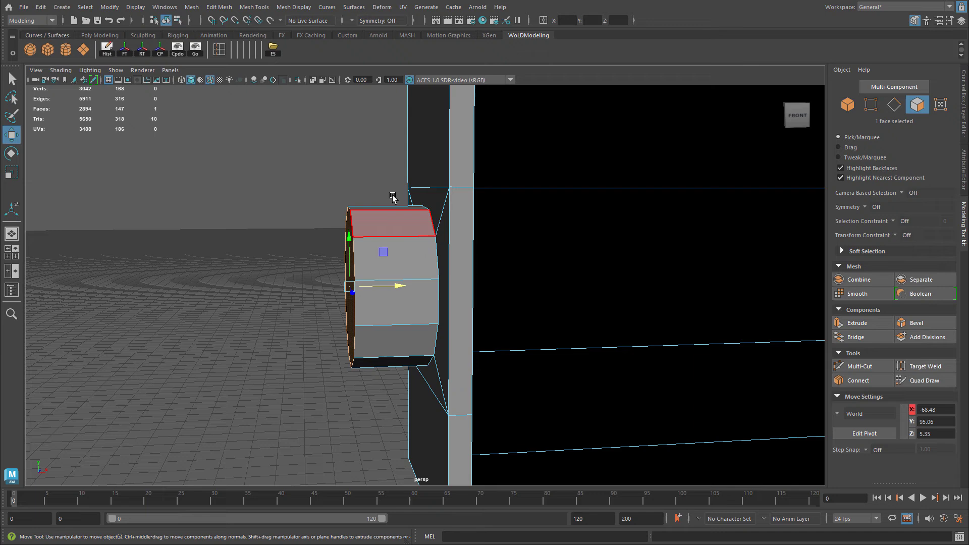
left_click(318, 210)
left_click_drag(318, 210, 353, 246, "alt")
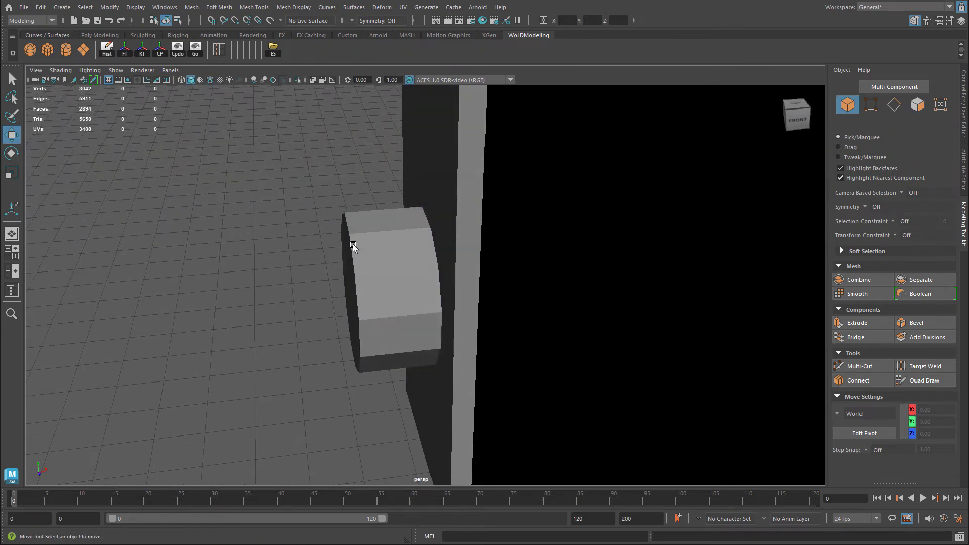
mouse_move(387, 296)
left_mouse_down("alt")
mouse_move(387, 361)
mouse_move(372, 336)
mouse_move(384, 287)
left_mouse_up("alt")
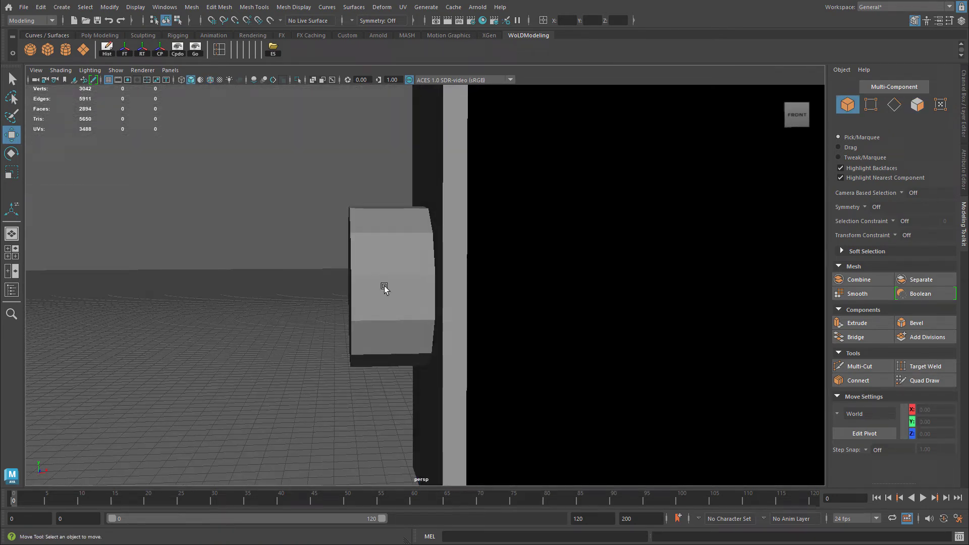
Step: Soften the 12 edges running along the cylinder's side wall, and return to object selection
left_click(385, 288)
right_click_drag(381, 268, 368, 231)
left_click(368, 232)
left_click_drag(368, 232, 388, 369, "alt")
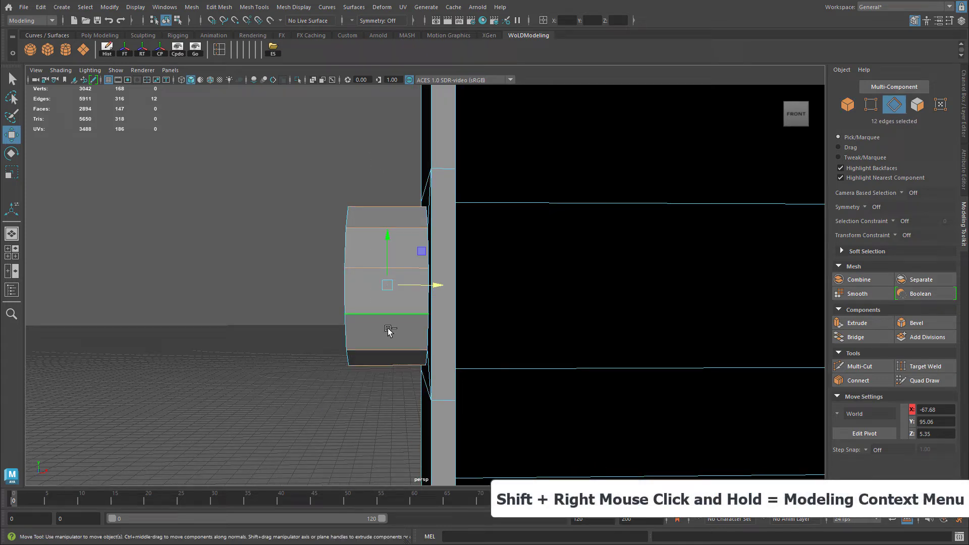
right_click(389, 331, "shift")
right_click_drag(389, 331, 470, 328, "shift")
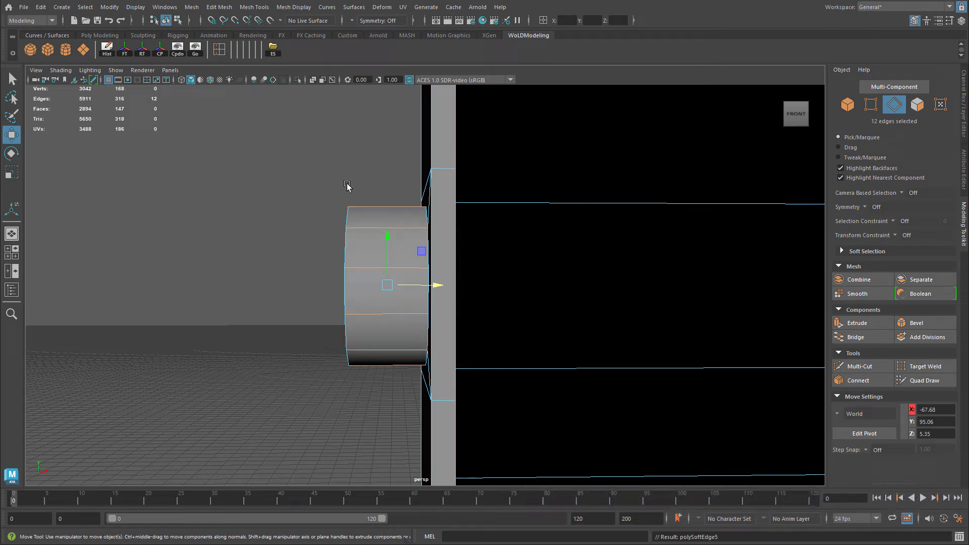
left_click(320, 210)
right_click_drag(388, 199, 357, 198)
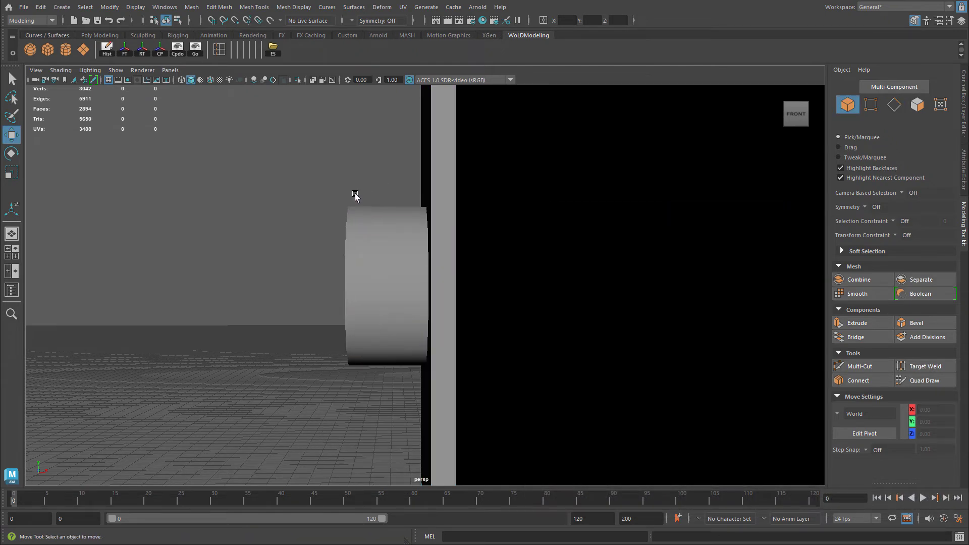
left_click_drag(357, 198, 373, 214, "alt")
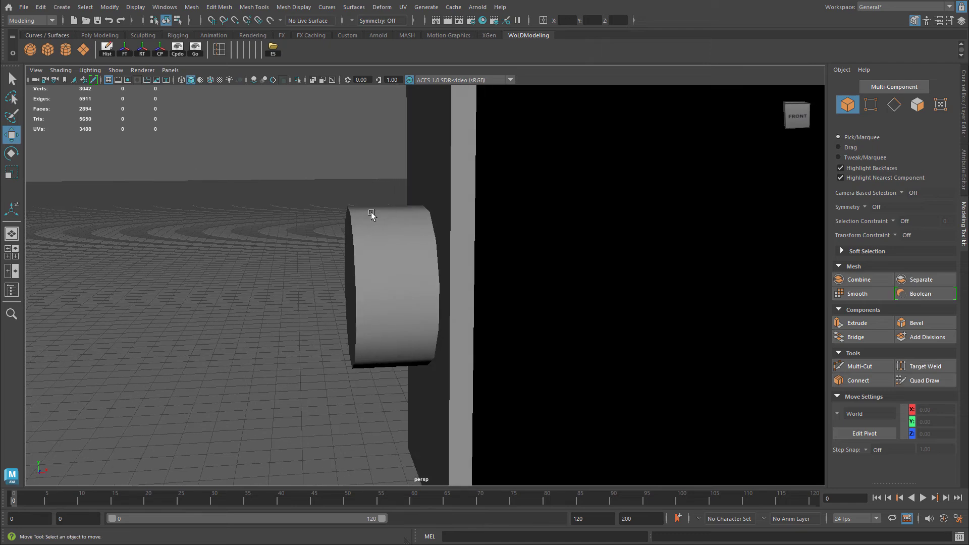
Step: With Multi-Cut, connect the cylinder's front base vertices to the upper and lower front corners of the surrounding side face
left_click_drag(370, 262, 474, 242, "alt")
left_click(377, 253)
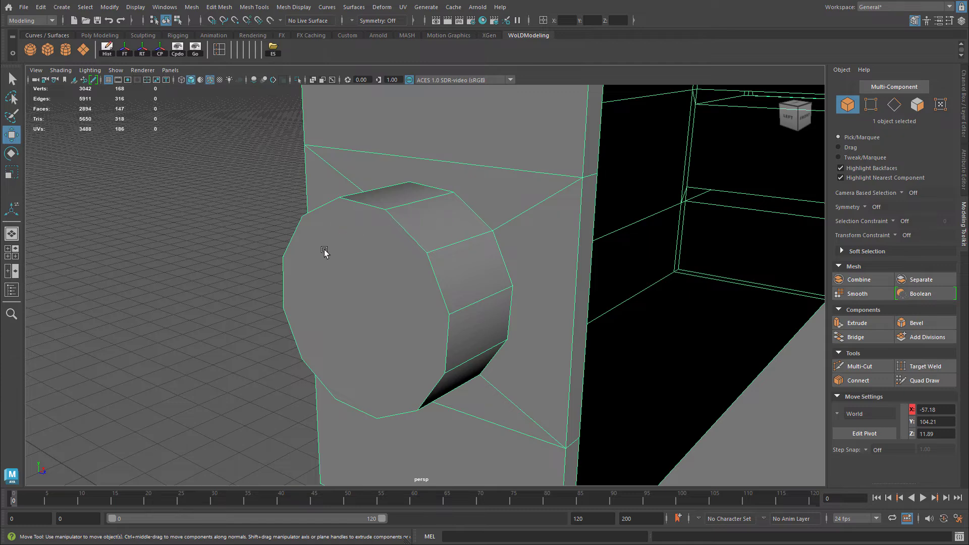
left_click_drag(384, 212, 509, 199, "alt")
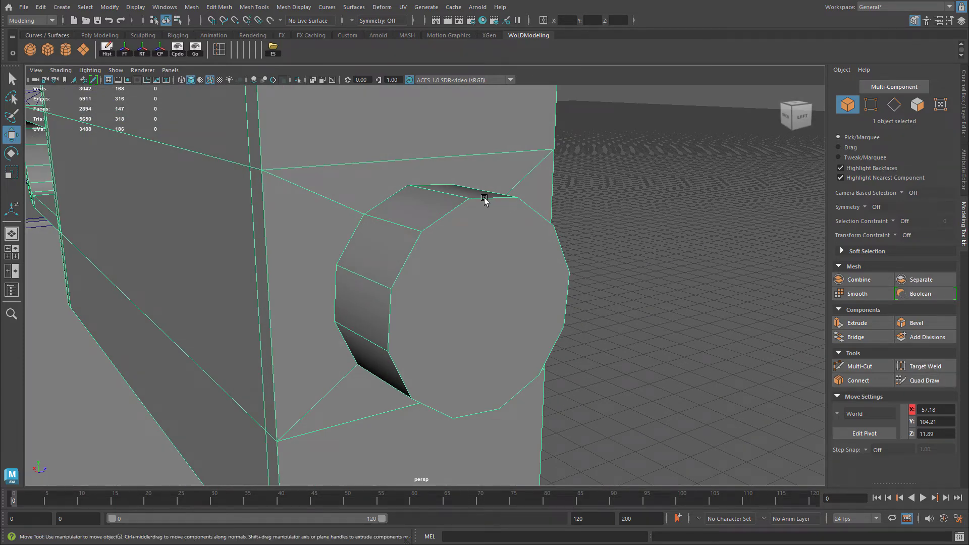
left_click(869, 368)
left_click_drag(353, 313, 517, 311, "alt")
scroll(517, 311, "up", 2)
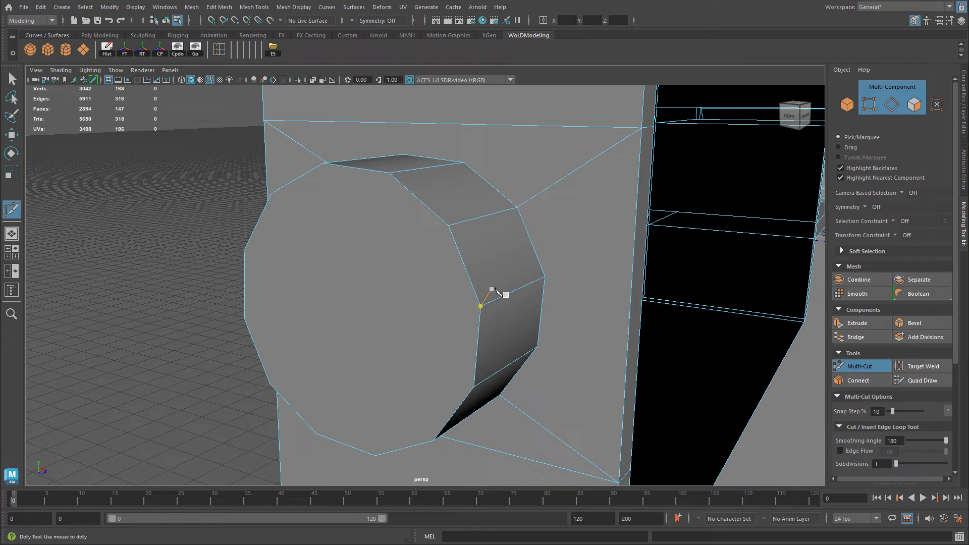
left_click(545, 277)
left_click_drag(553, 354, 563, 293, "alt")
left_click(652, 443)
right_click(676, 451)
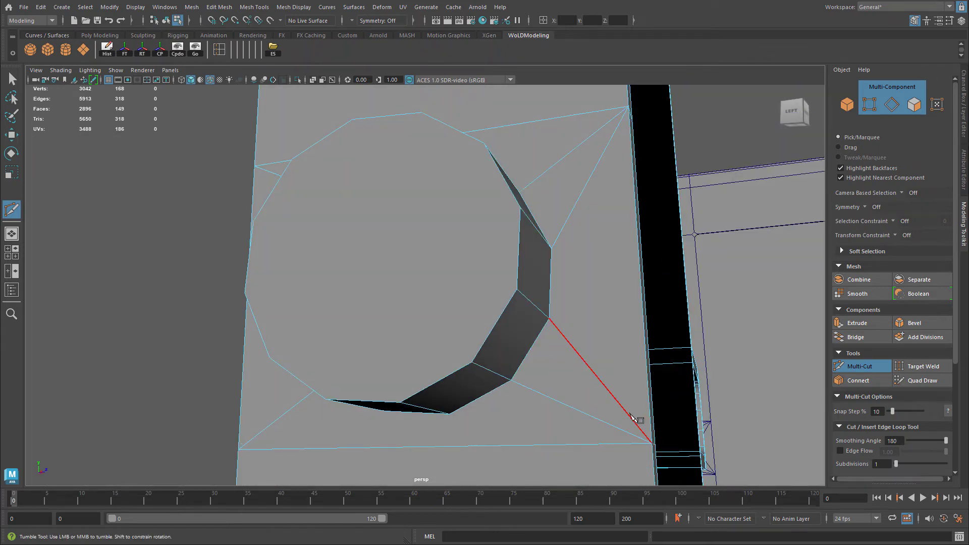
Step: Cut edges from the cylinder's two top base vertices to the upper front and upper back corners of the surrounding face
left_click_drag(545, 371, 508, 195, "alt")
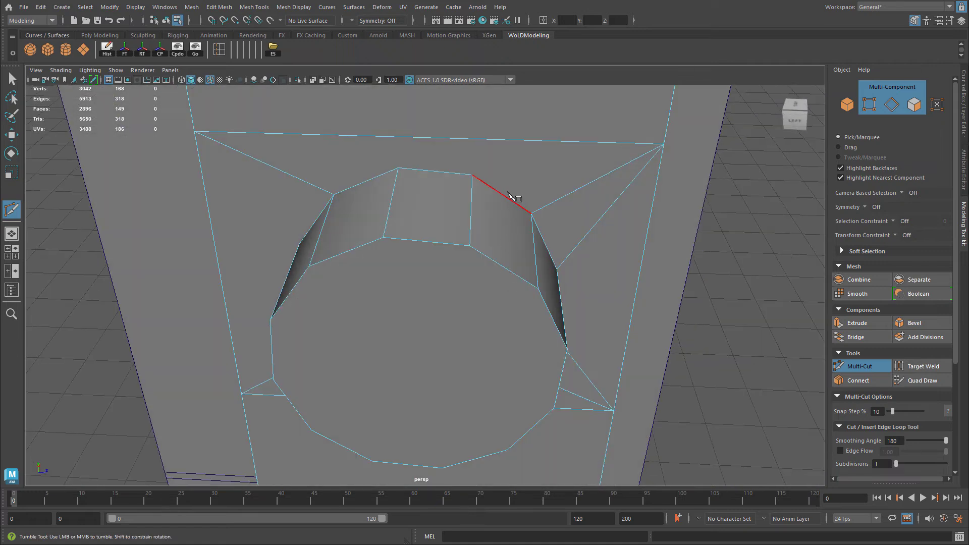
left_click(473, 175)
left_click(665, 145)
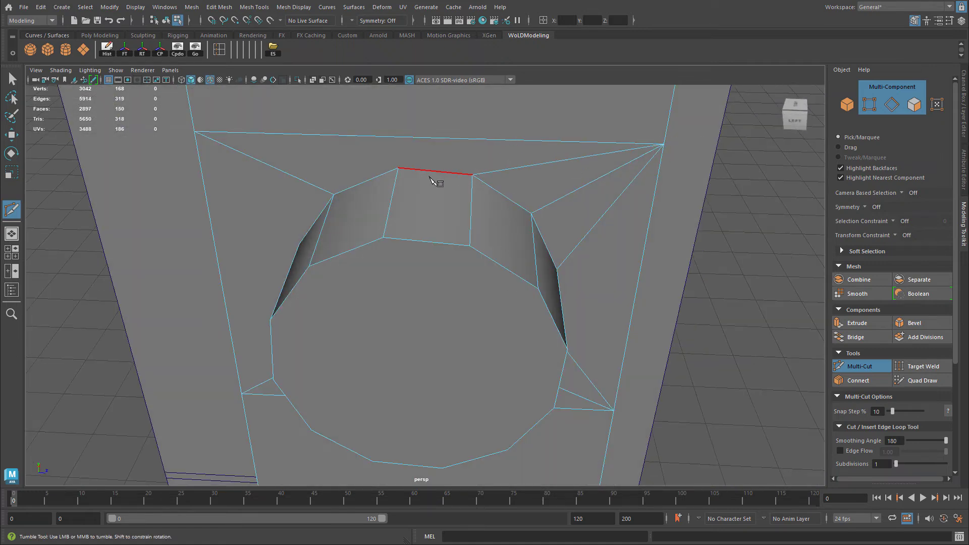
left_click(388, 146)
left_click(172, 138)
right_click(171, 139)
Step: Connect the cylinder's rear base vertices to the upper and lower back corners of the surrounding face
left_click_drag(258, 204, 321, 219, "alt")
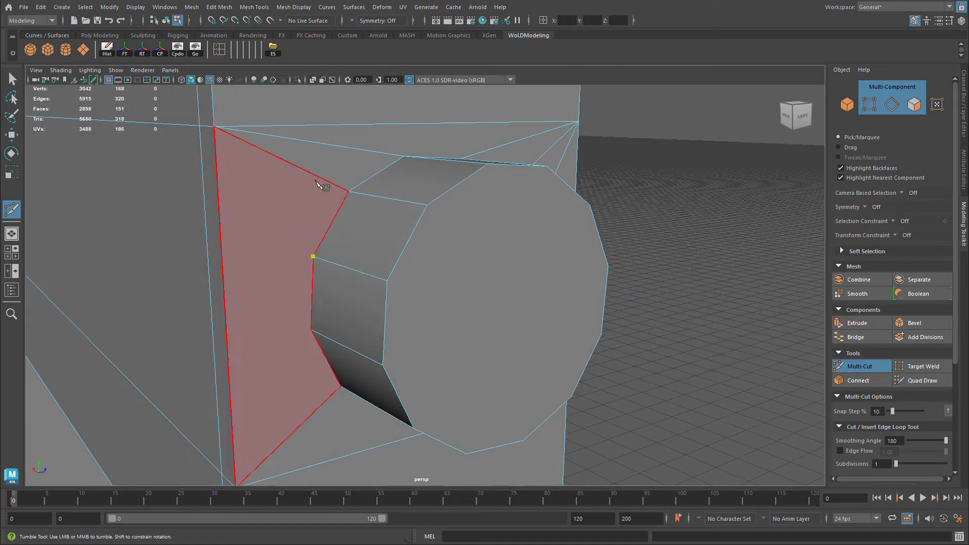
left_click(186, 134)
right_click(186, 133)
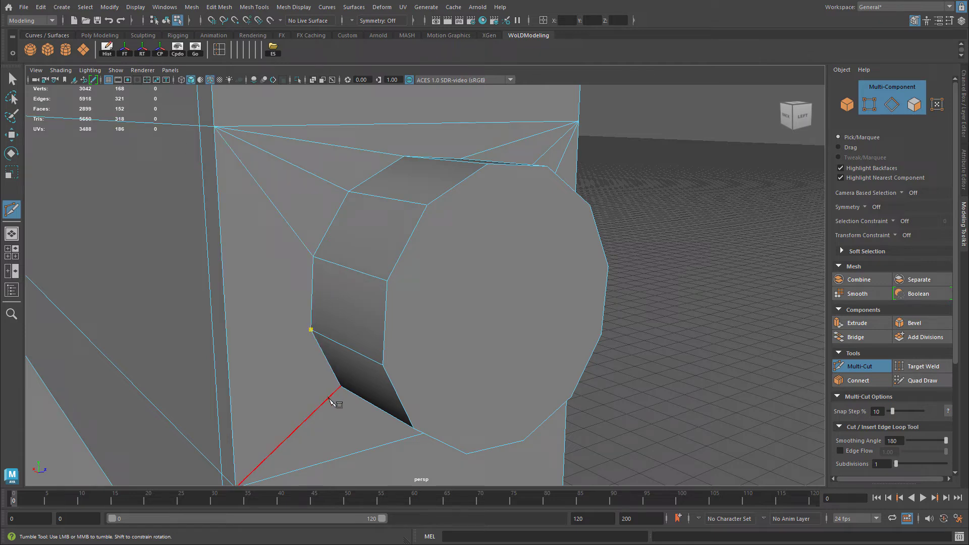
left_click(236, 484)
key("Return")
Step: Cut edges from the cylinder's two underside base vertices to the lower back and lower front corners of the surrounding face
middle_click_drag(379, 389, 382, 303, "alt")
left_click_drag(380, 302, 357, 339, "alt")
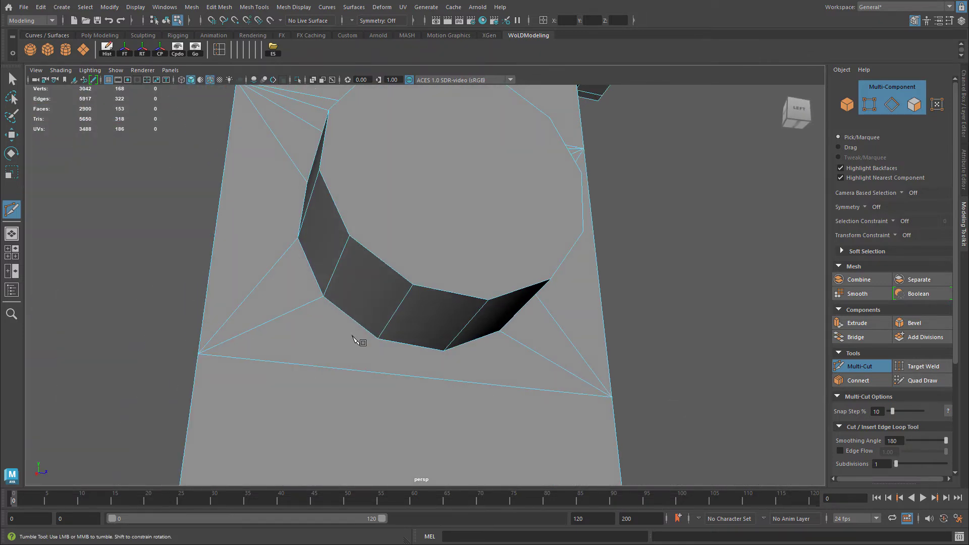
left_click(379, 340)
left_click(198, 350)
key("Return")
left_click(444, 351)
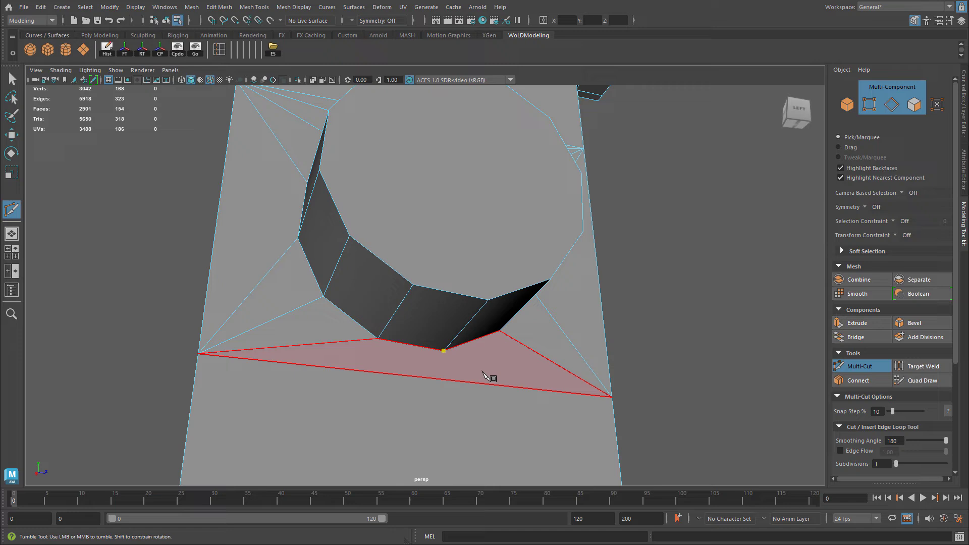
left_click(612, 397)
left_click_drag(632, 307, 389, 257, "alt")
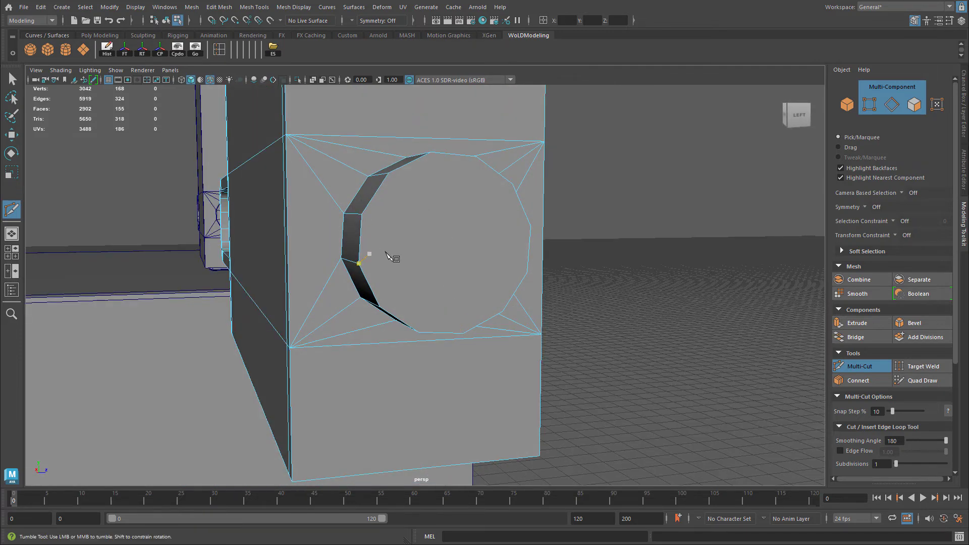
Step: Cut two vertical edges across the cylinder's circular end cap between opposite vertices
left_click(430, 153)
left_click(419, 331)
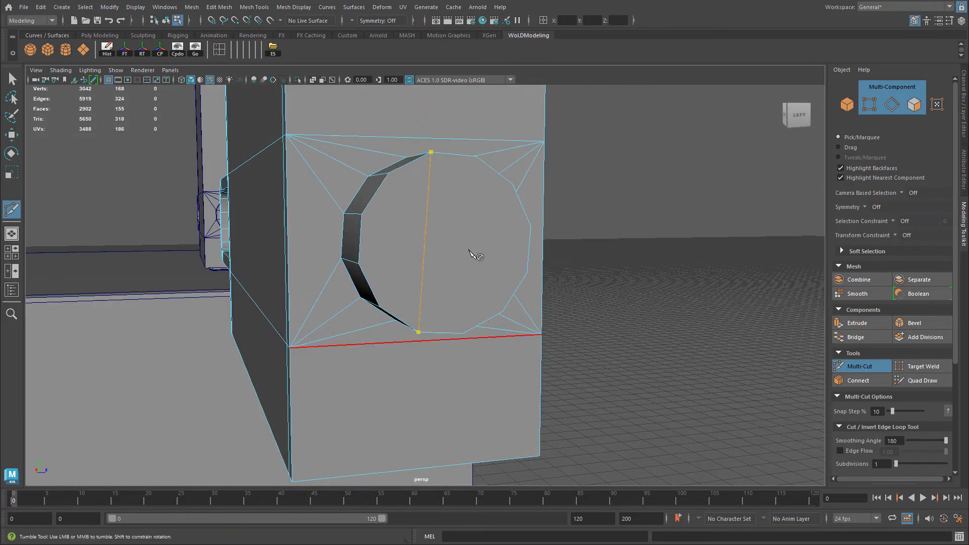
key("Return")
left_click(476, 156)
left_click(464, 333)
key("Return")
Step: Cut two horizontal edges across the circular end cap to complete its grid, and return to object selection
left_click(530, 225)
left_click(361, 214)
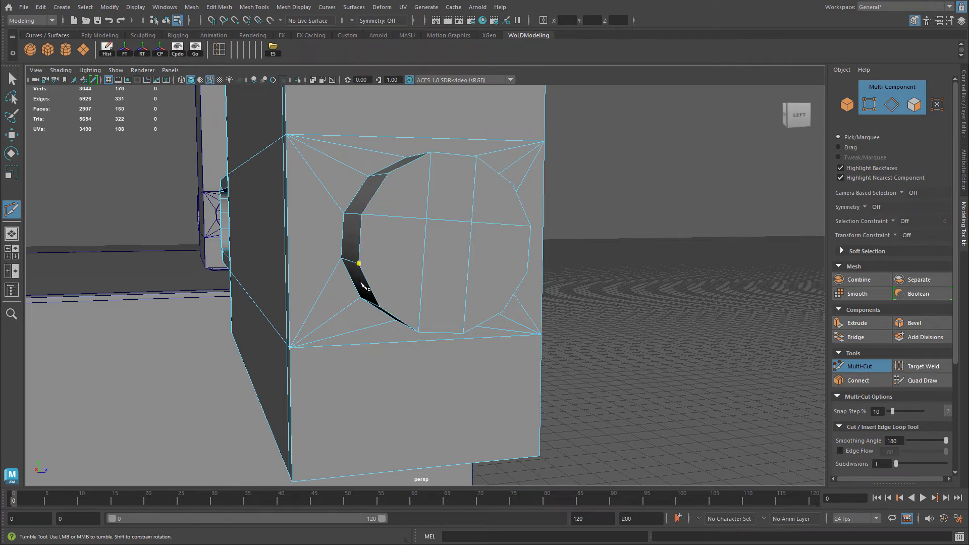
left_click(526, 271)
key("Return")
left_click_drag(376, 144, 300, 137, "alt")
left_click_drag(449, 267, 439, 229, "alt")
key("w")
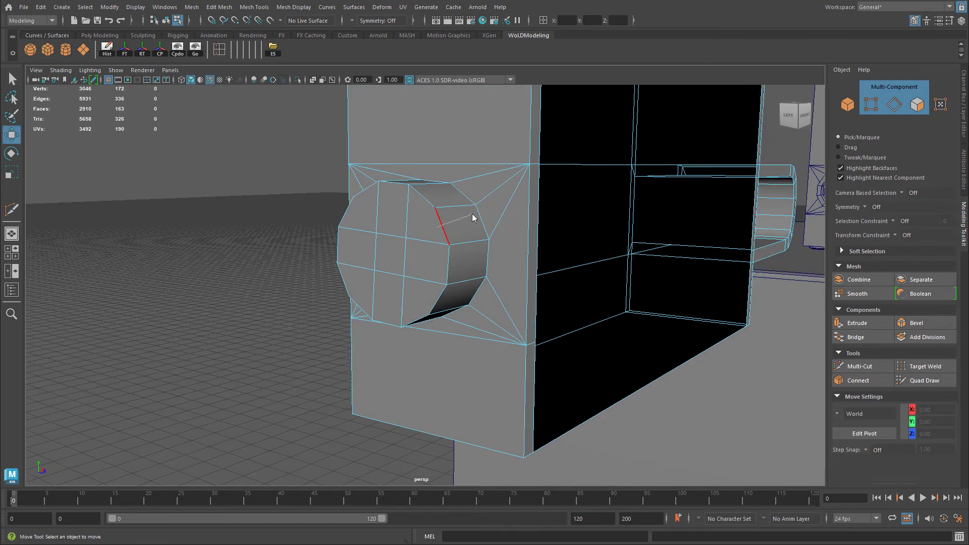
right_click(492, 202)
right_click_drag(492, 202, 542, 187)
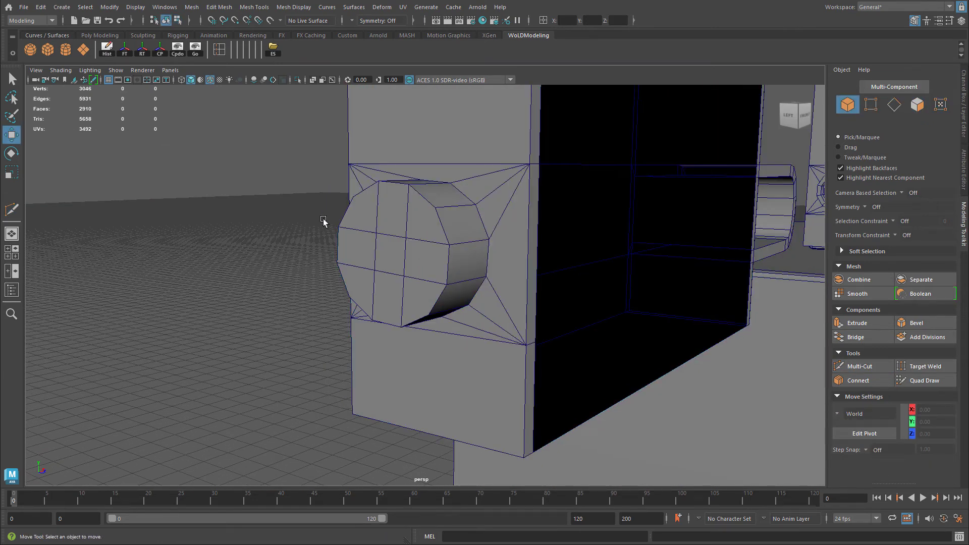
Step: Check the cylinder's shading on the housing with the wireframe hidden, and restore the wireframe display
key("alt+5")
scroll(294, 244, "down", 3)
left_click_drag(293, 245, 309, 246, "alt")
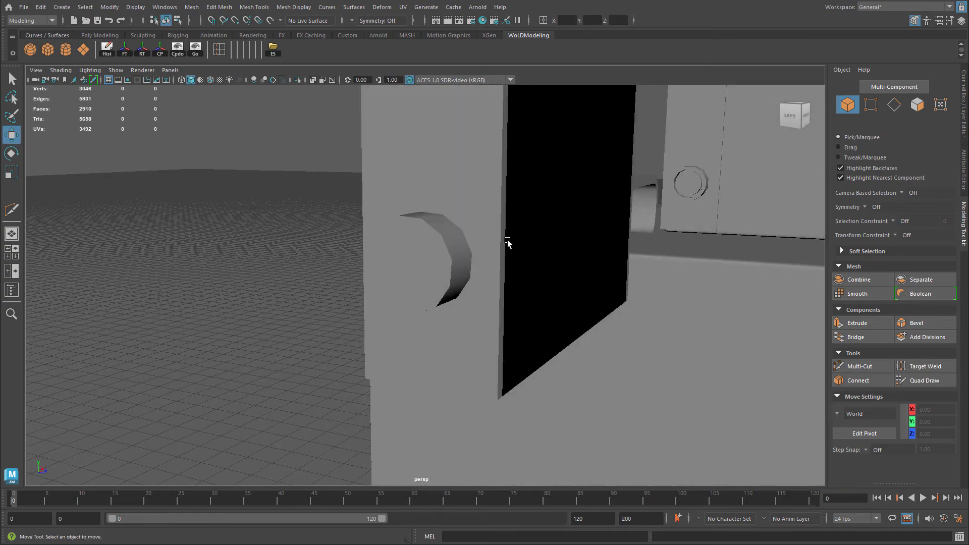
mouse_move(508, 243)
left_mouse_down("alt")
mouse_move(599, 242)
mouse_move(482, 307)
mouse_move(488, 276)
left_mouse_up("alt")
key("alt+5")
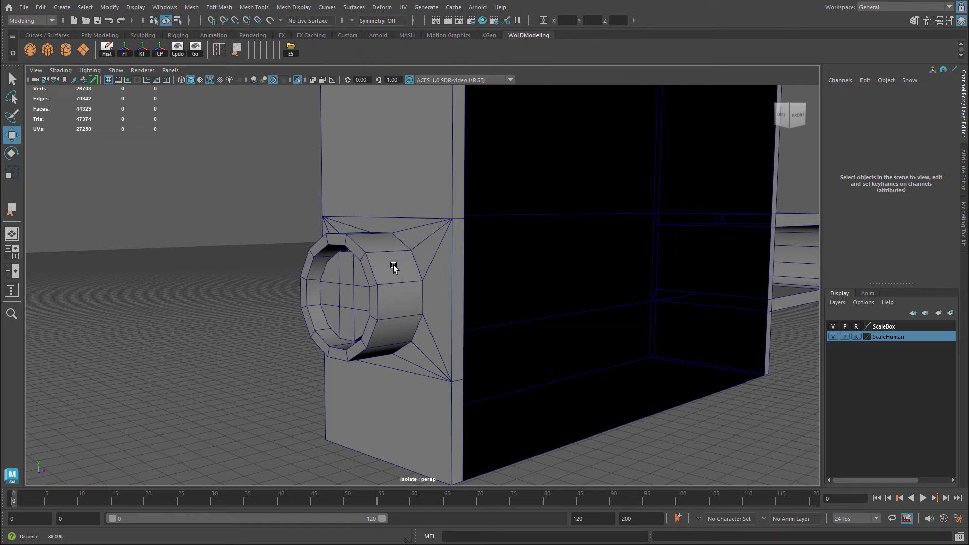
Step: Bevel the full edge loop where the cylinder's base meets the housing side, using 2 segments
scroll(409, 269, "up", 5)
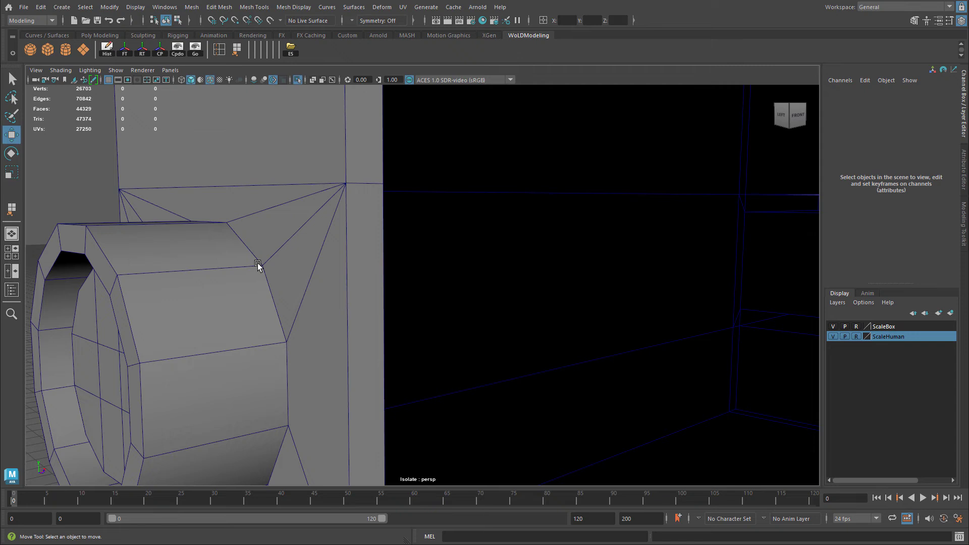
right_click_drag(263, 274, 255, 250)
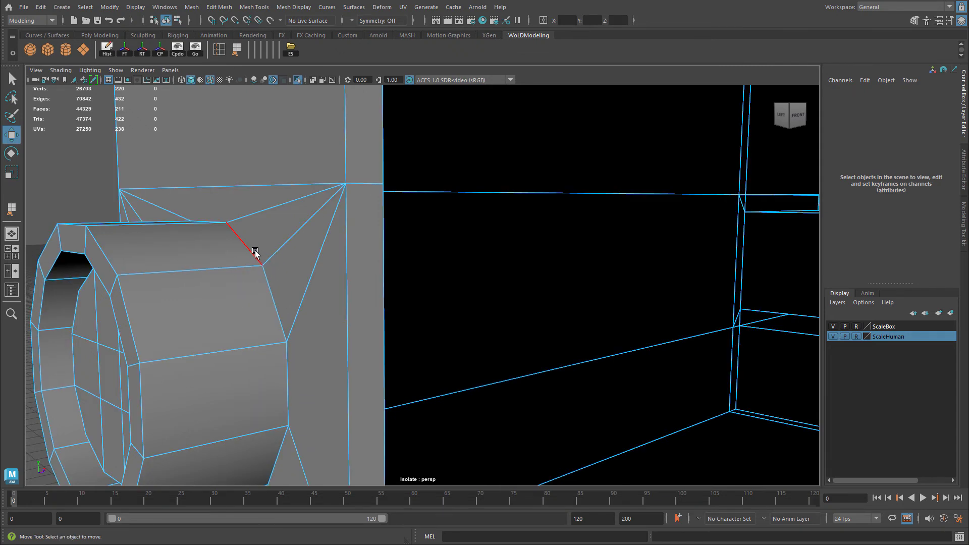
left_click(254, 250)
left_click(274, 300, "shift")
left_click(288, 374, "shift")
middle_click_drag(296, 387, 336, 332, "alt")
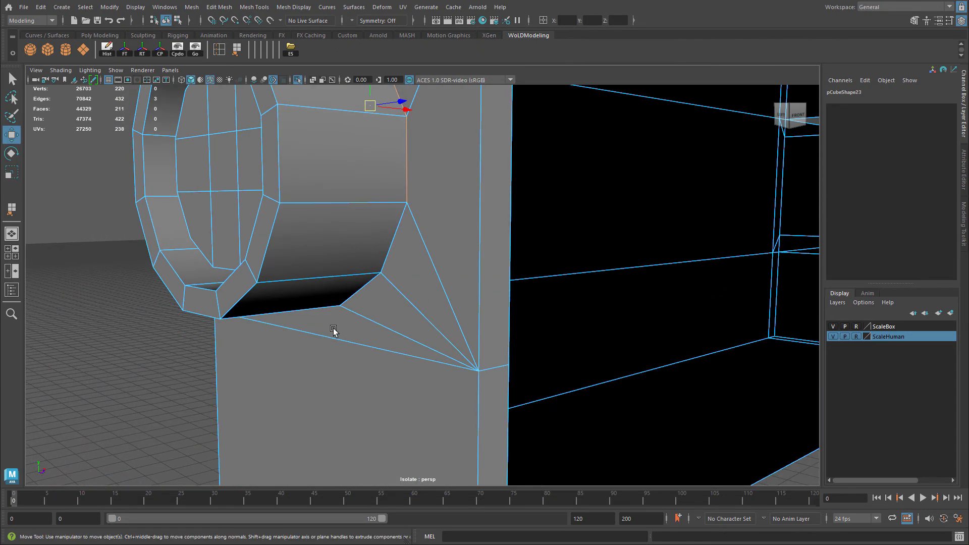
double_click(385, 256, "shift")
left_click_drag(367, 292, 260, 237, "alt")
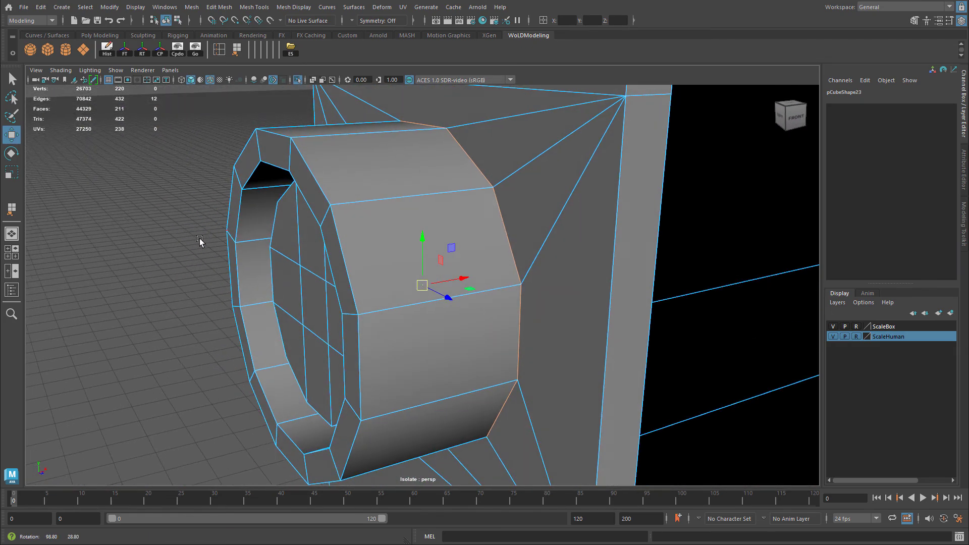
key("ctrl+b")
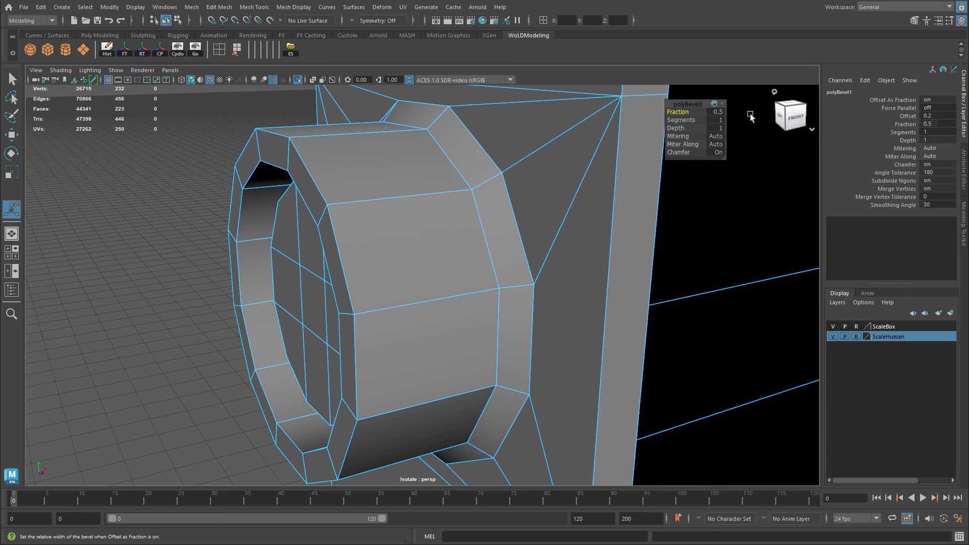
left_click(719, 119)
type("2")
key("Return")
Step: Set the base bevel's fraction to 0.25, and check the lock from both sides with the wireframe hidden
left_click(720, 111)
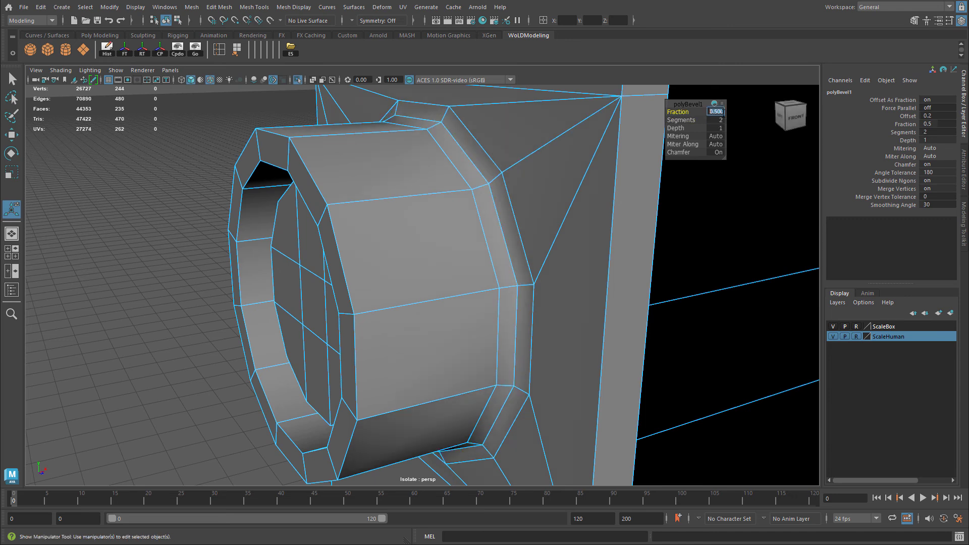
type(".25")
key("Return")
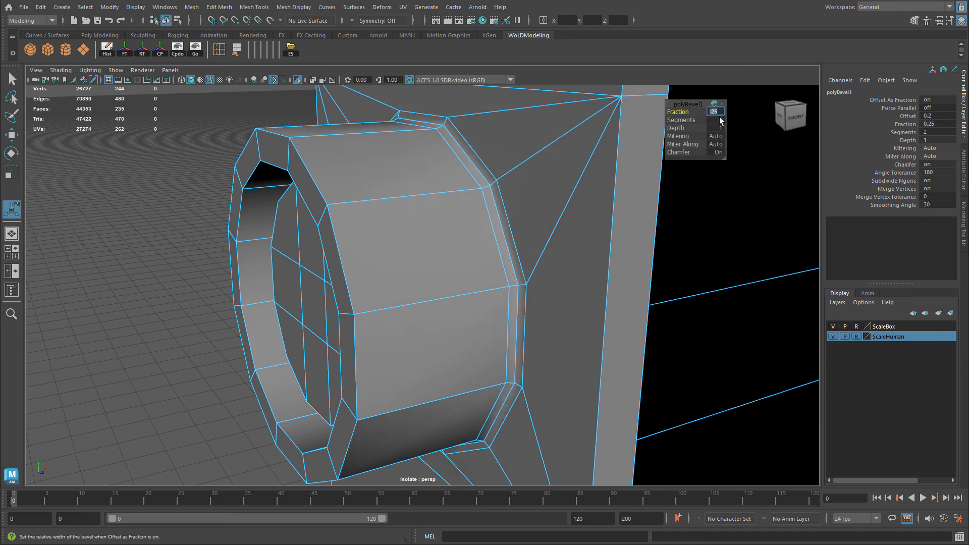
key("q")
key("alt+5")
left_click_drag(403, 160, 470, 192, "alt")
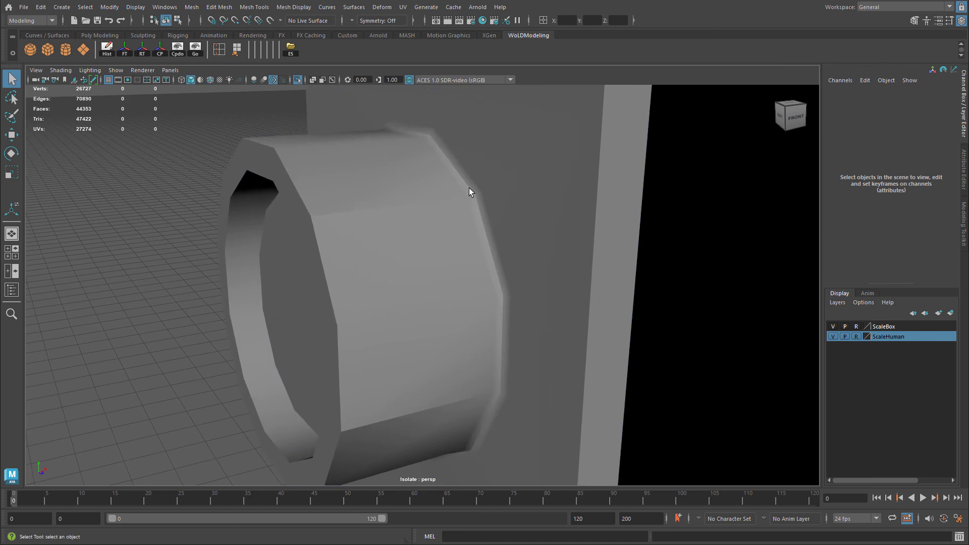
left_click_drag(540, 253, 415, 203, "alt")
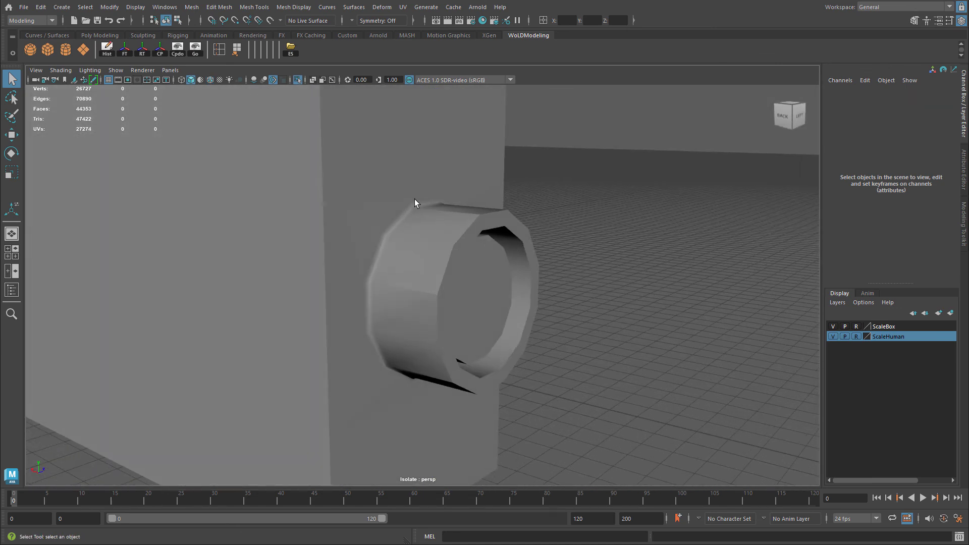